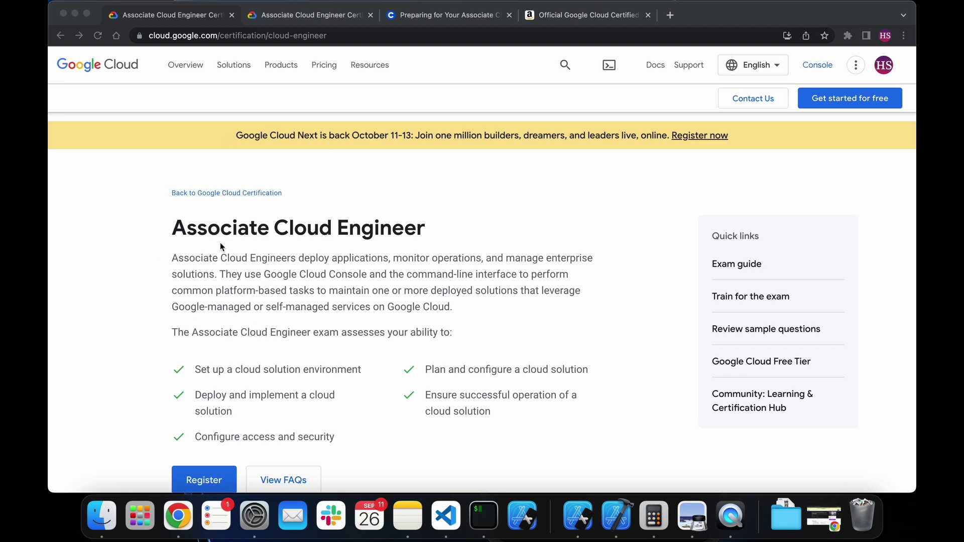
Review the exam details, highlighting the assessed abilities and registration fee, then view the exam guide.
click(222, 274)
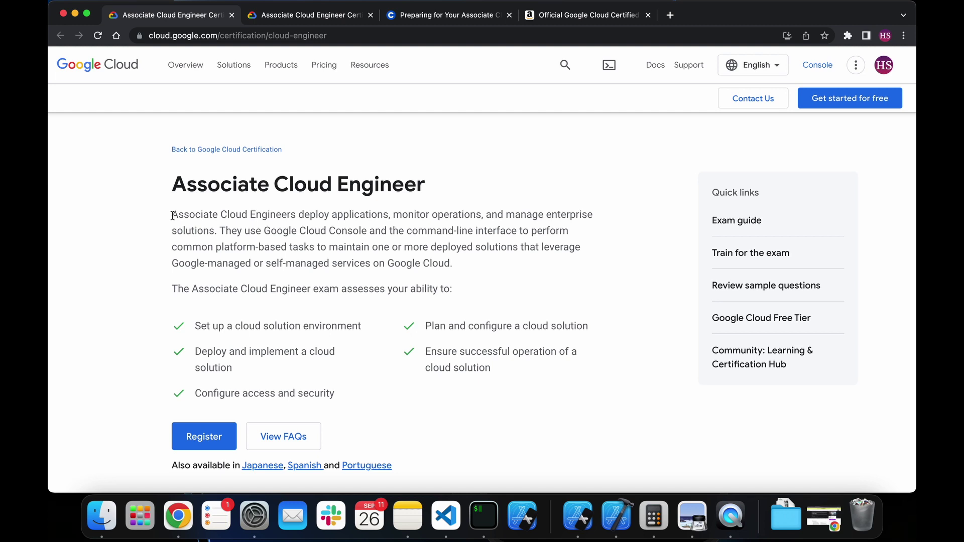
mouse_move(171, 216)
mouse_down()
mouse_move(377, 384)
mouse_move(220, 253)
mouse_up()
right_click(378, 385)
click(357, 397)
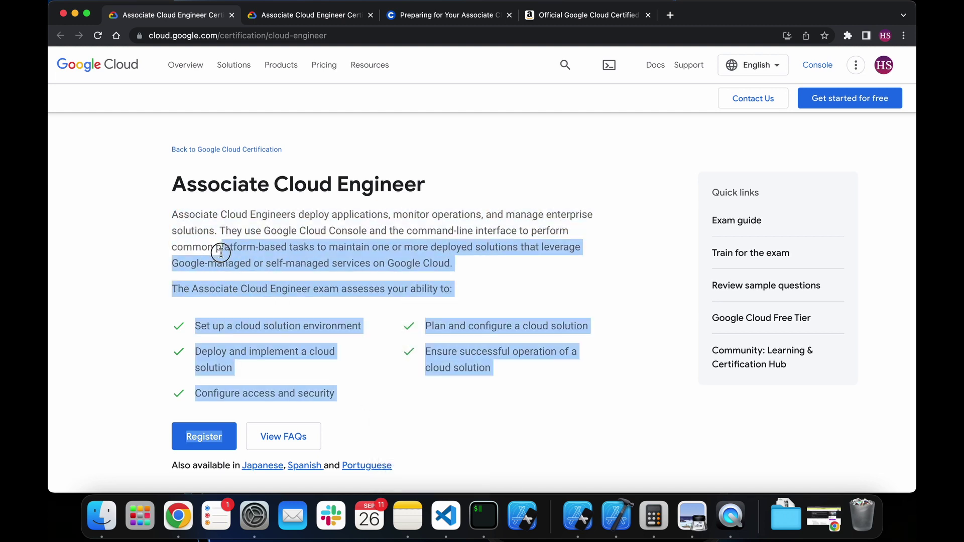
click(336, 337)
scroll(336, 336, down, 3)
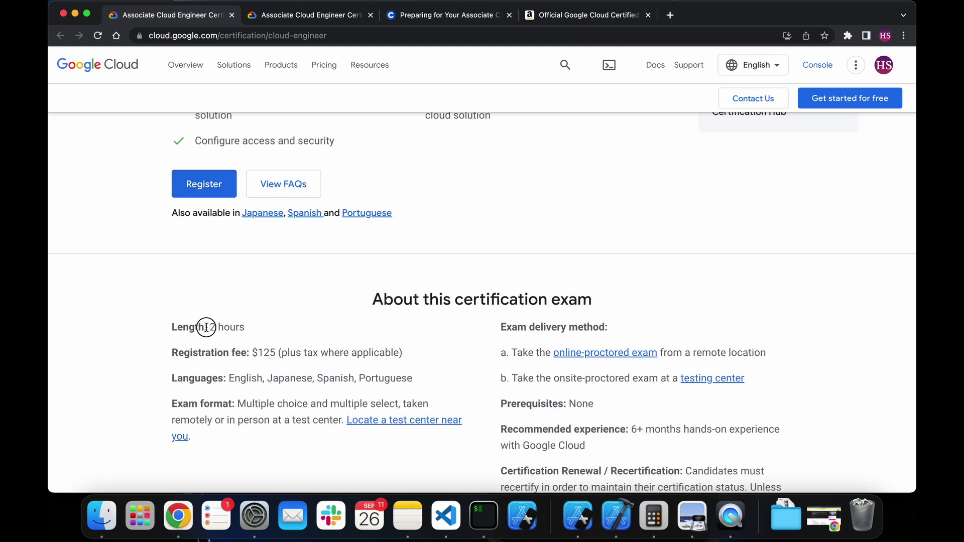
drag(209, 327, 246, 327)
scroll(295, 323, down, 1)
scroll(295, 323, down, 1)
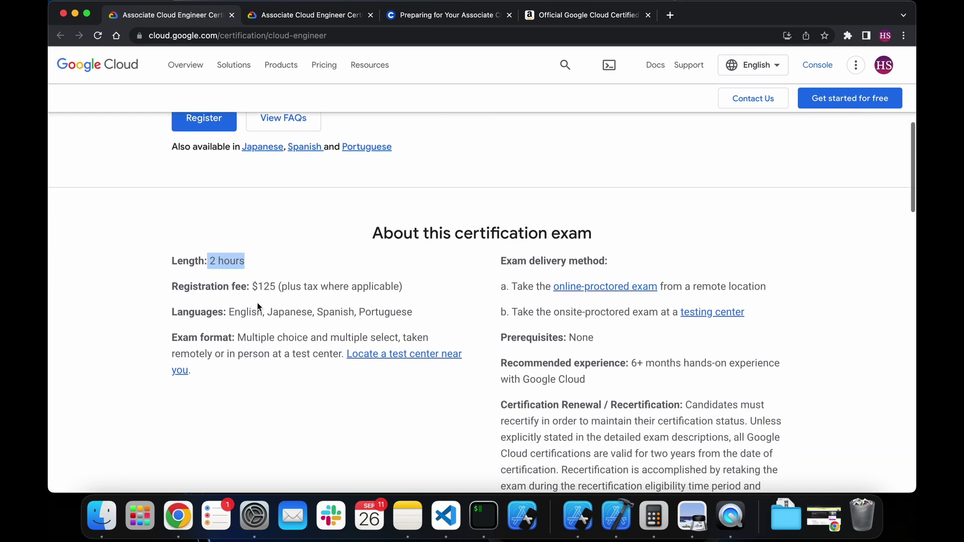
drag(251, 286, 284, 286)
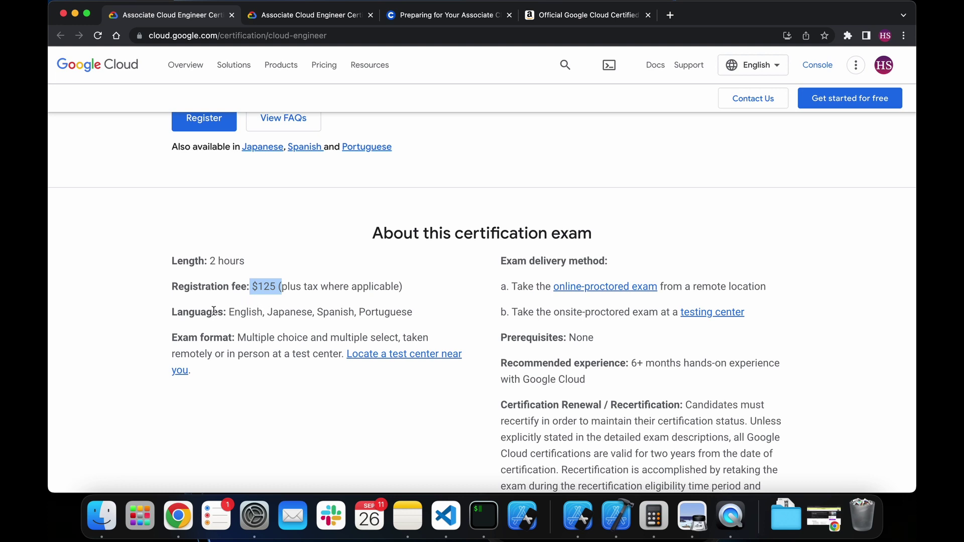
click(359, 318)
scroll(682, 331, down, 10)
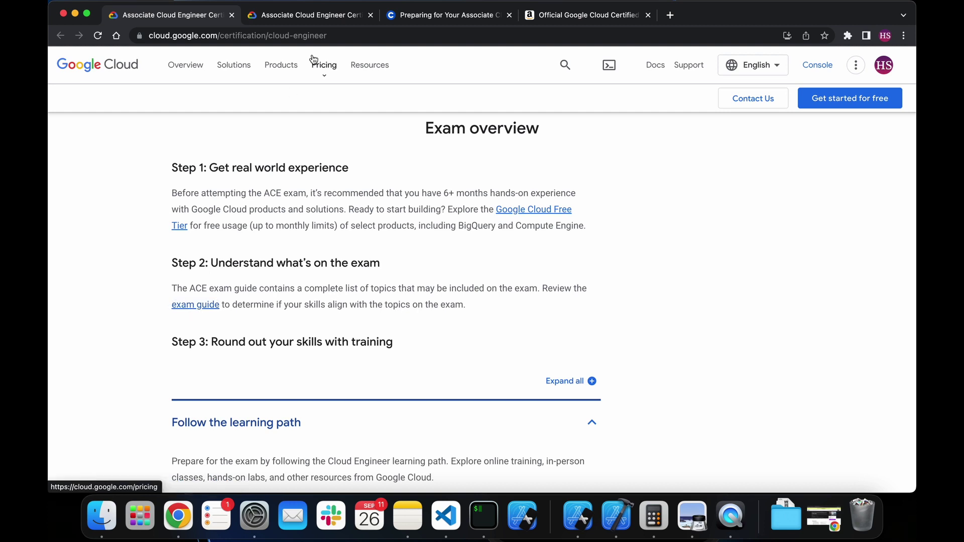
click(305, 15)
scroll(155, 257, up, 10)
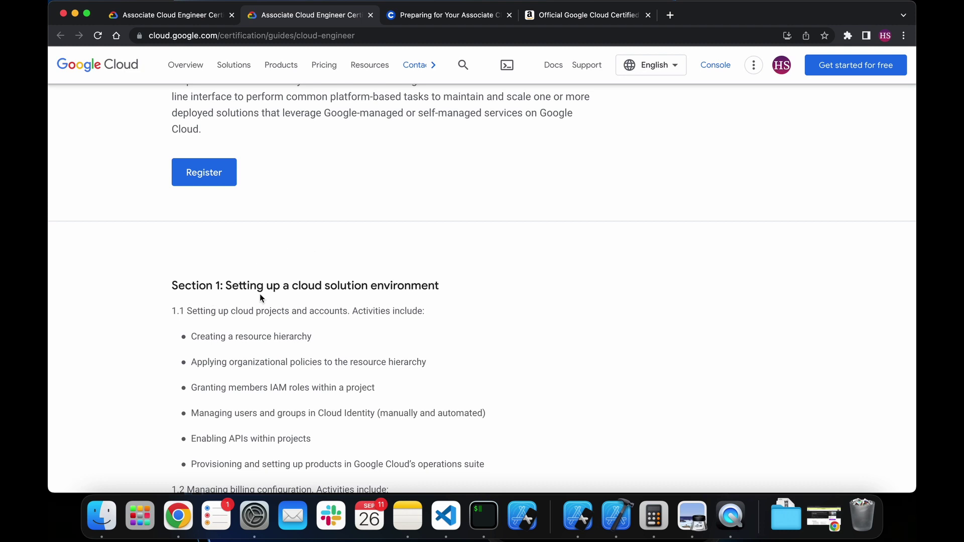
scroll(299, 306, down, 1)
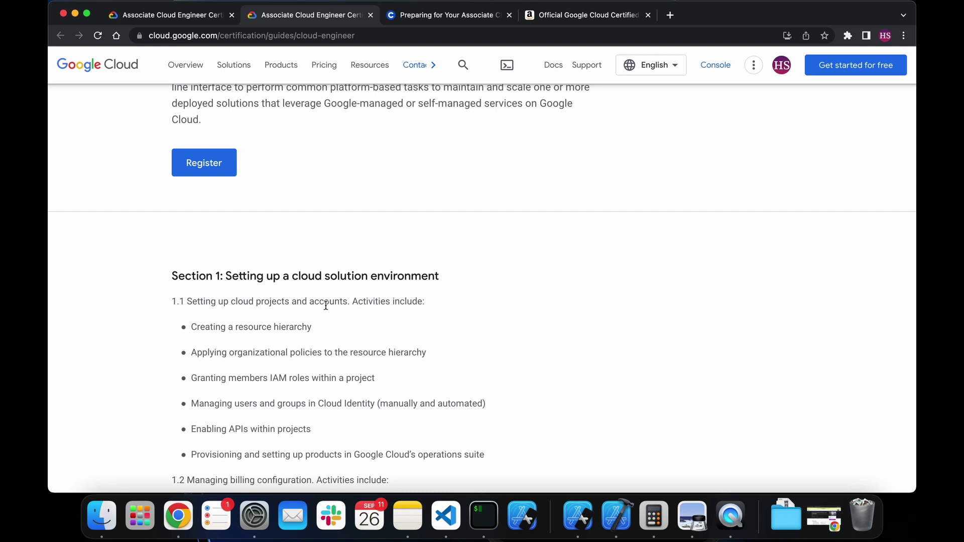
scroll(324, 305, down, 5)
drag(172, 128, 351, 414)
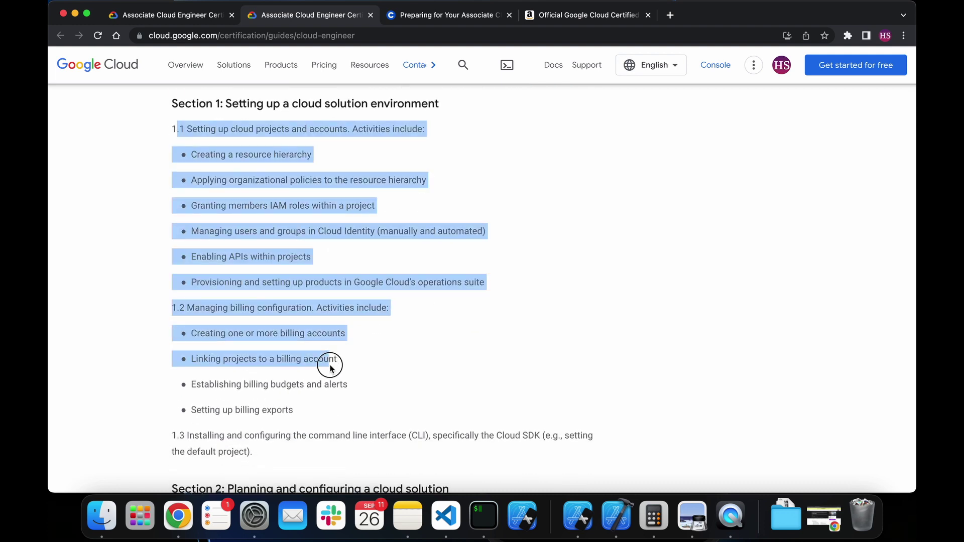
scroll(324, 450, down, 3)
scroll(322, 449, down, 1)
scroll(258, 394, down, 2)
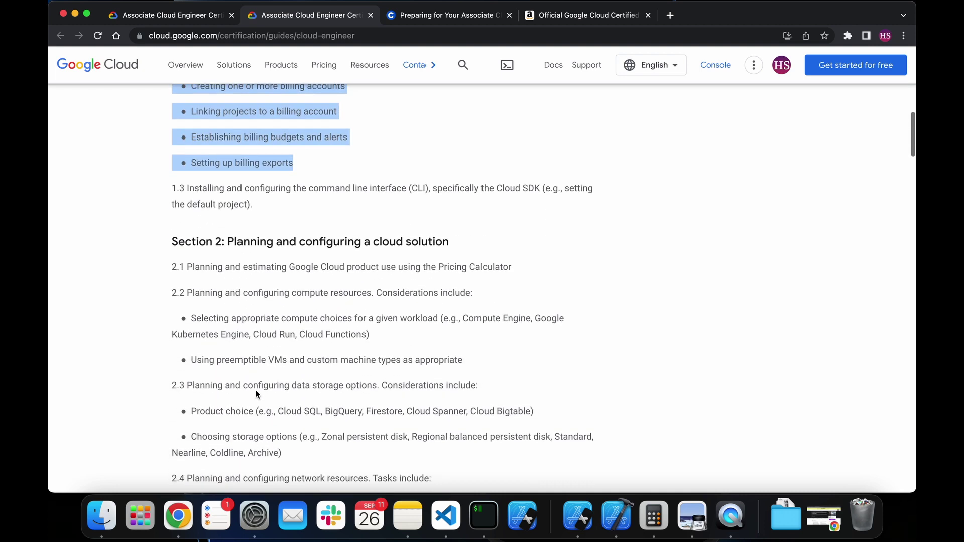
scroll(259, 392, down, 4)
drag(275, 131, 171, 131)
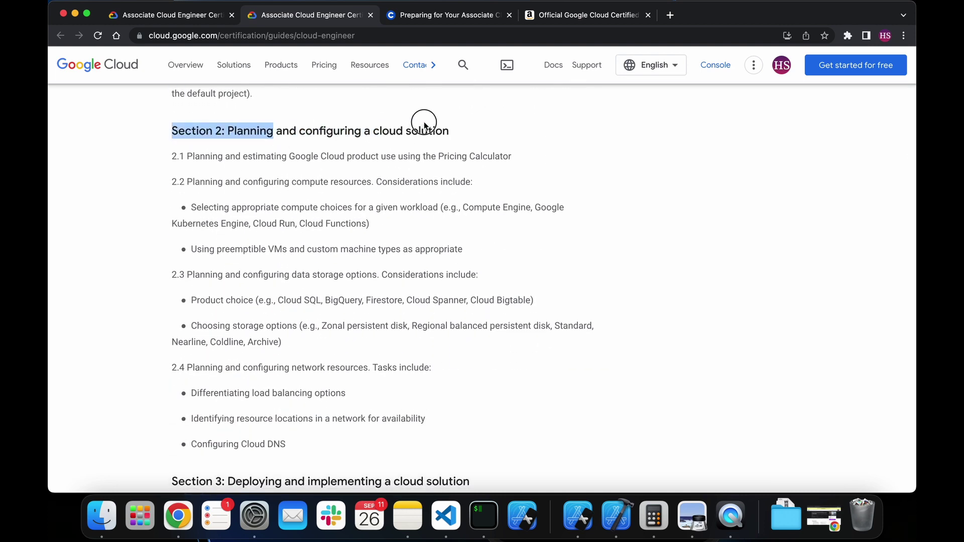
scroll(361, 274, down, 3)
scroll(361, 274, down, 3)
scroll(361, 274, down, 5)
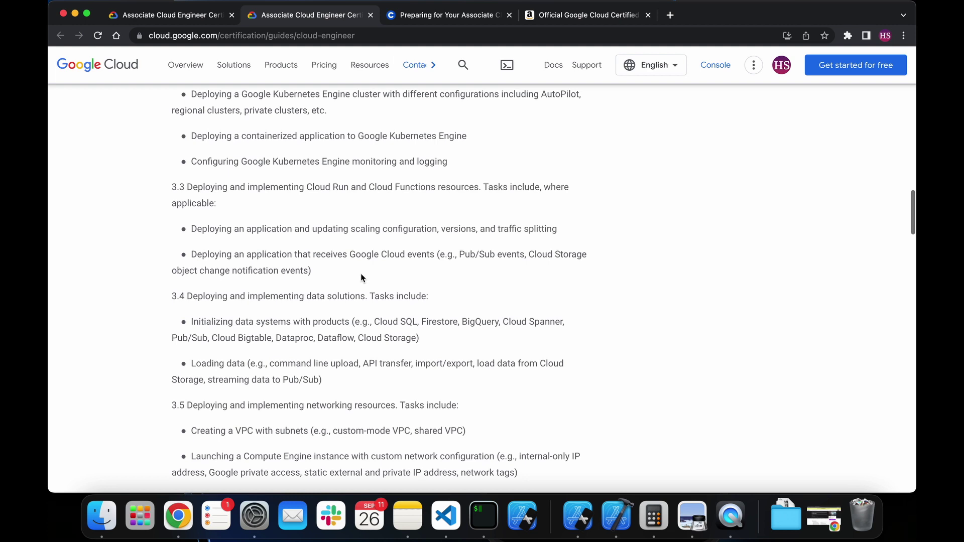
scroll(360, 274, down, 3)
scroll(360, 276, down, 3)
scroll(360, 275, down, 3)
scroll(361, 276, down, 5)
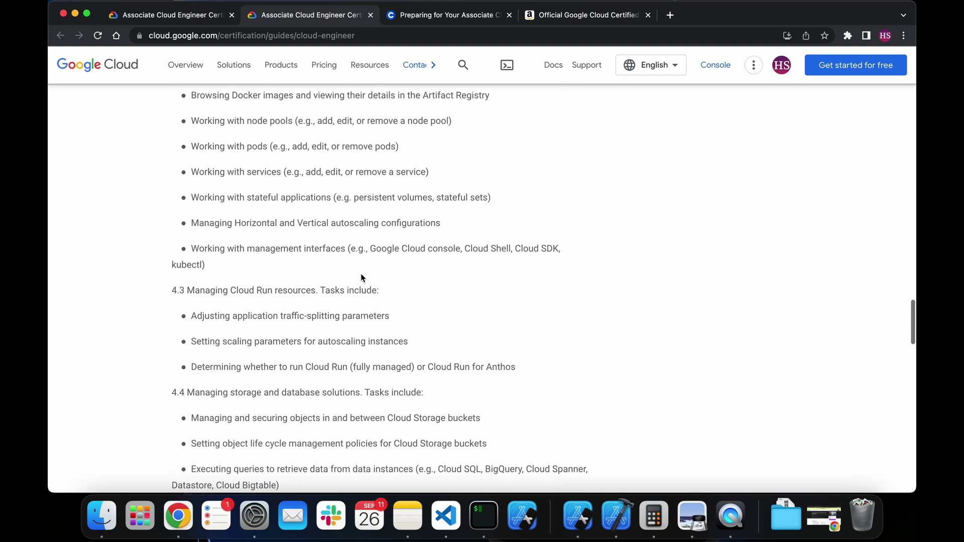
scroll(361, 275, down, 2)
scroll(361, 274, down, 3)
scroll(361, 274, down, 5)
scroll(361, 275, down, 4)
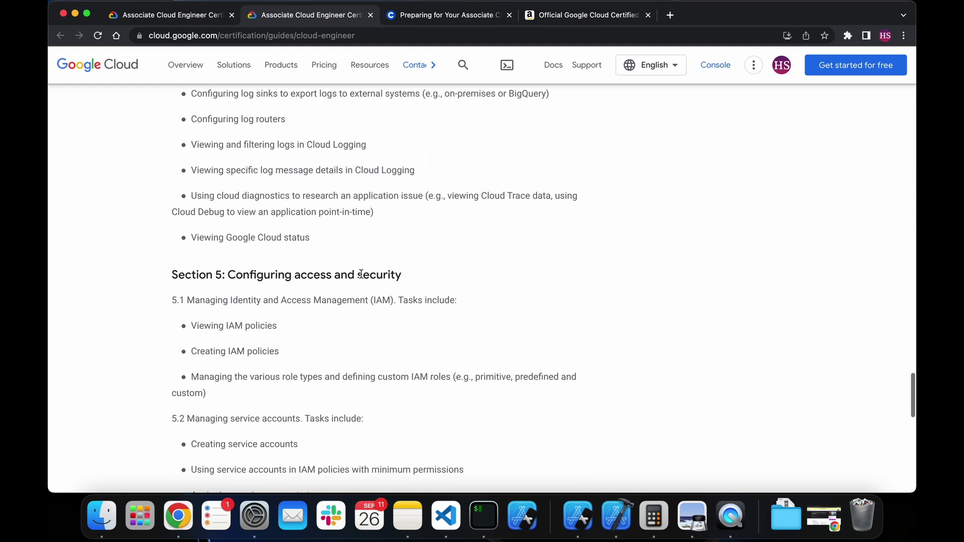
scroll(360, 275, down, 2)
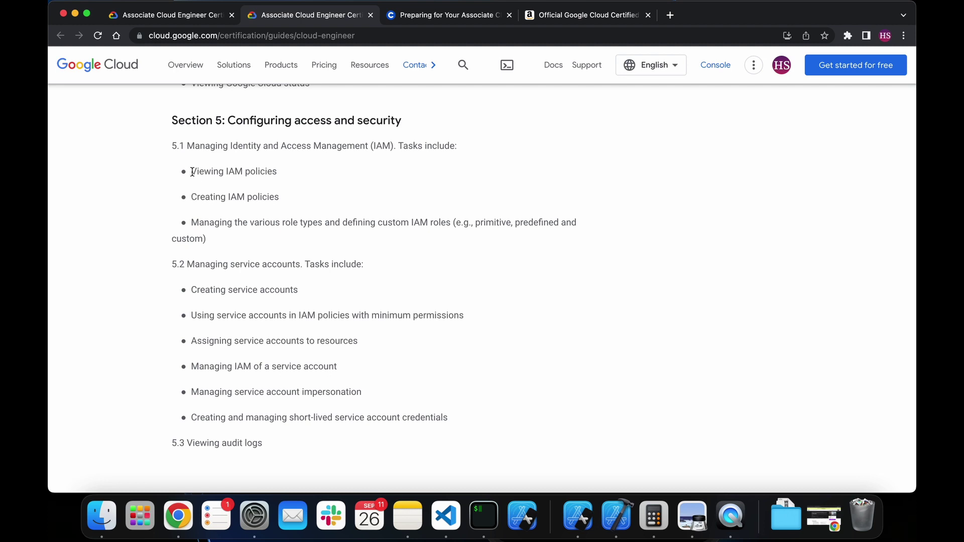
Read the section 5 IAM and service account tasks, then return to the certification page.
mouse_move(190, 171)
mouse_down()
mouse_move(304, 317)
mouse_move(339, 447)
mouse_up()
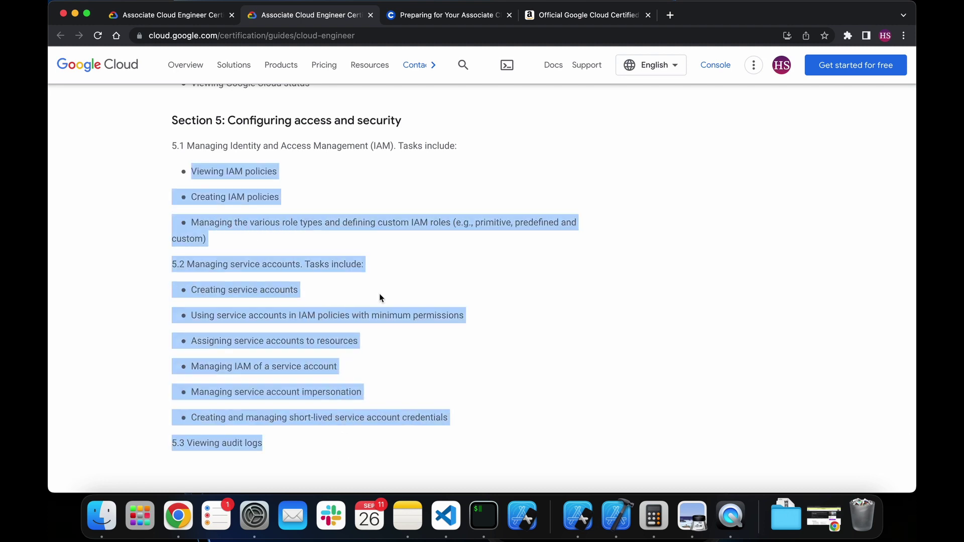
click(403, 253)
scroll(320, 185, down, 4)
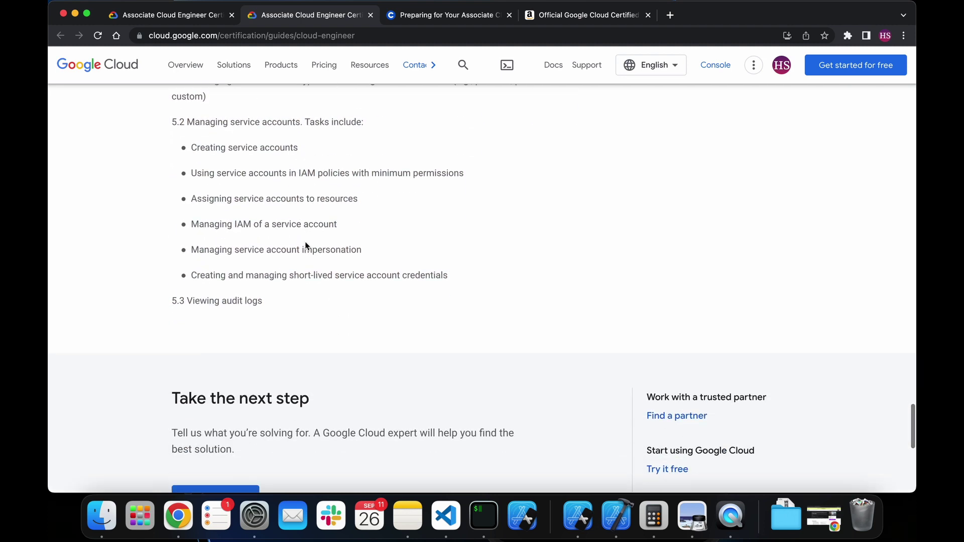
triple_click(370, 239)
click(373, 205)
scroll(319, 194, up, 20)
scroll(383, 211, up, 10)
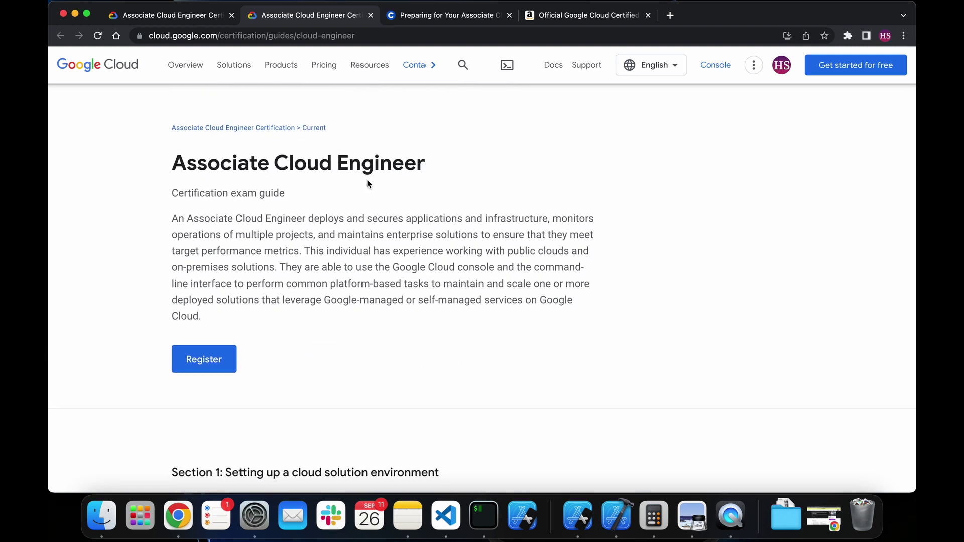
click(195, 16)
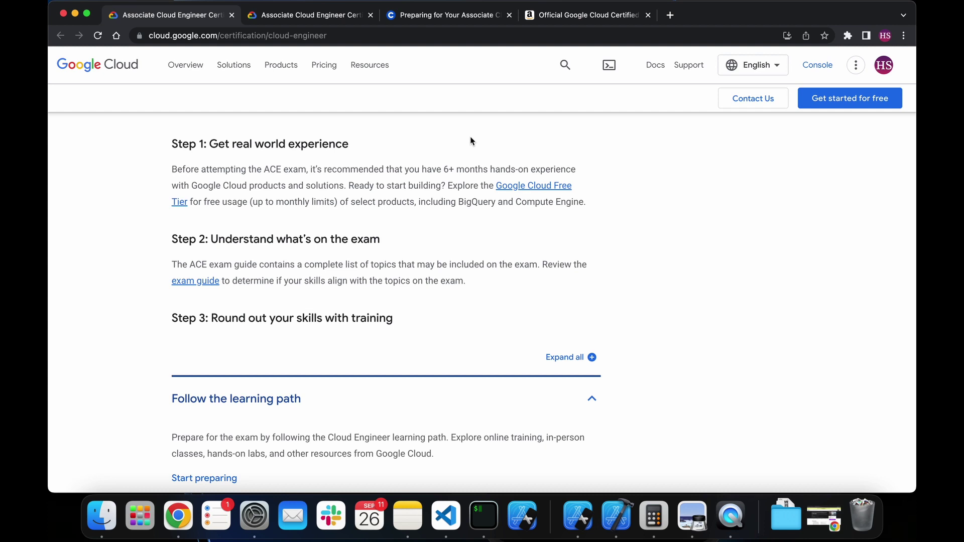
Browse the Amazon study guide listing, then switch to the Coursera preparation course.
click(584, 11)
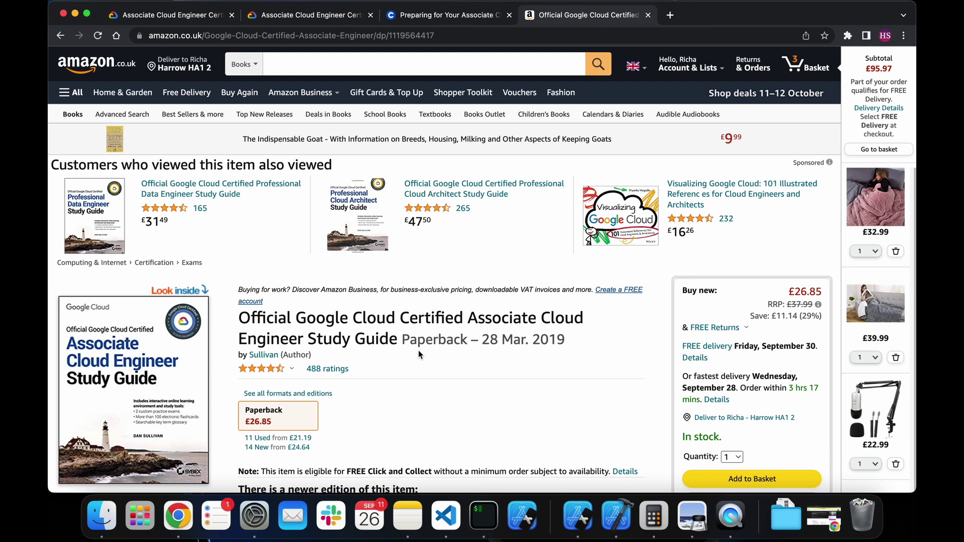
scroll(419, 353, down, 3)
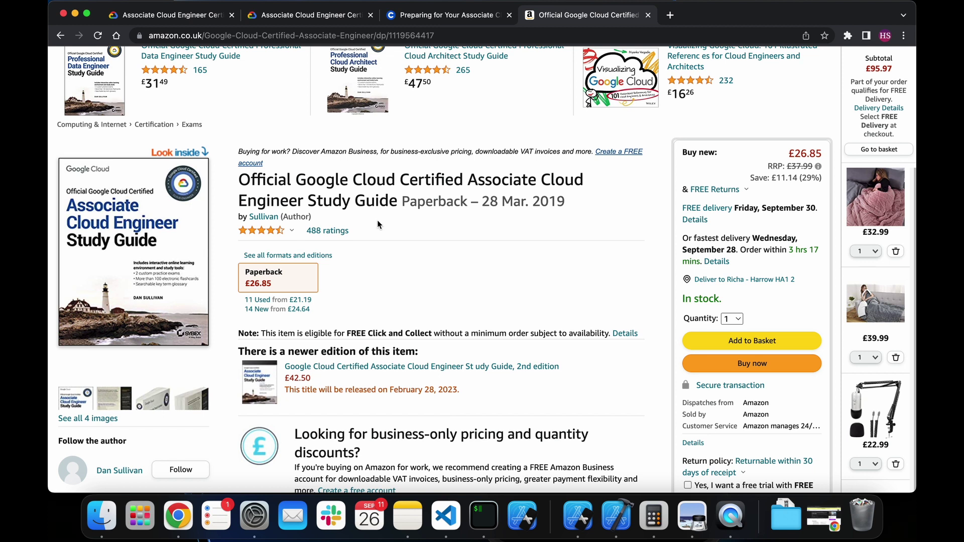
scroll(403, 297, down, 1)
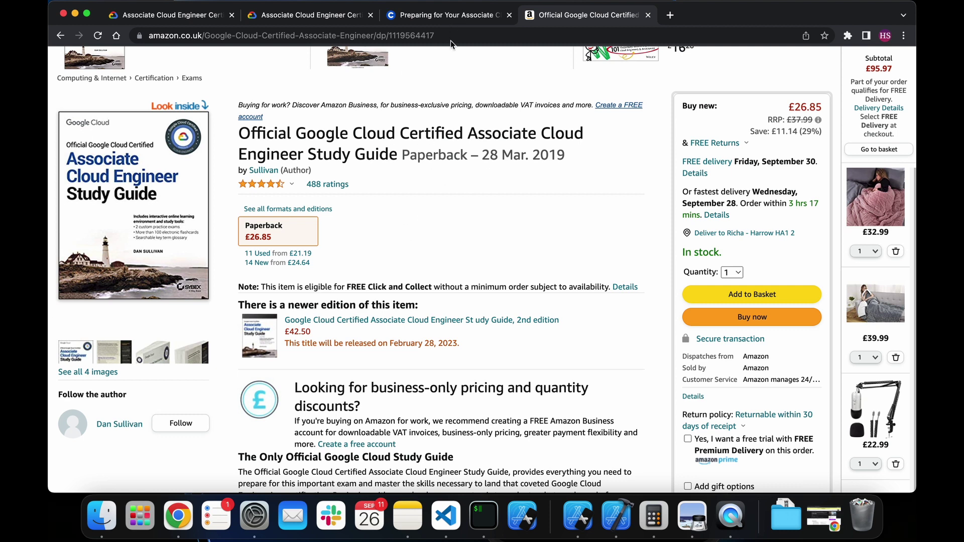
click(447, 15)
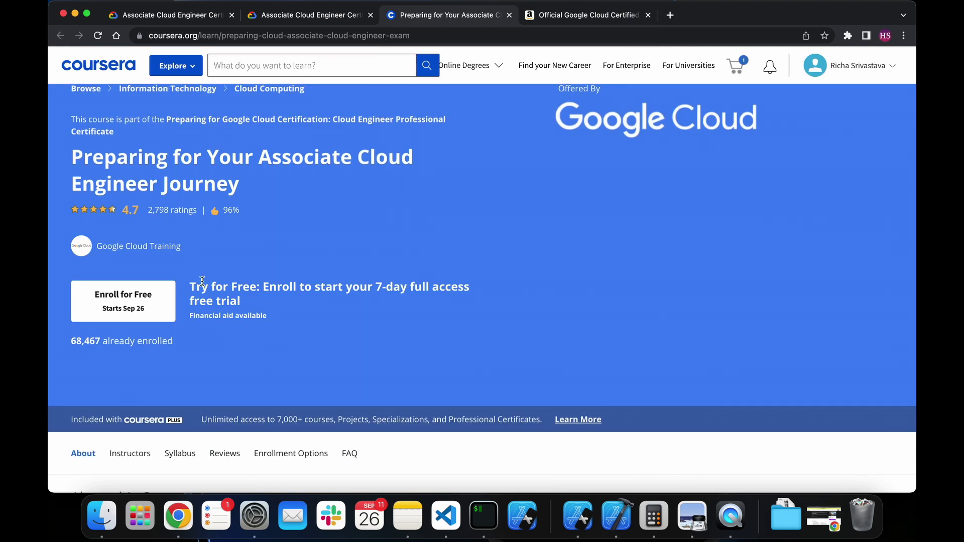
scroll(272, 237, up, 1)
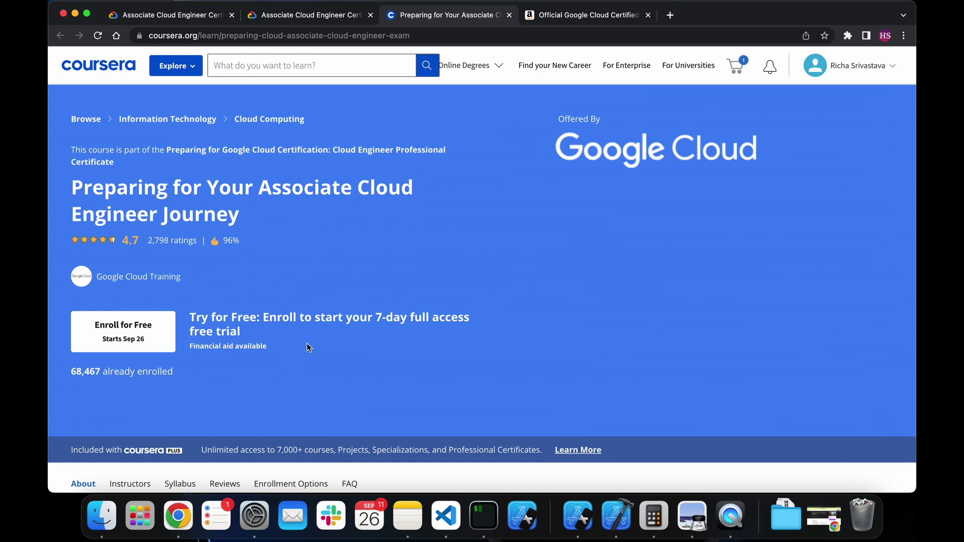
scroll(374, 397, down, 2)
scroll(374, 397, down, 3)
scroll(374, 397, up, 5)
scroll(374, 400, down, 3)
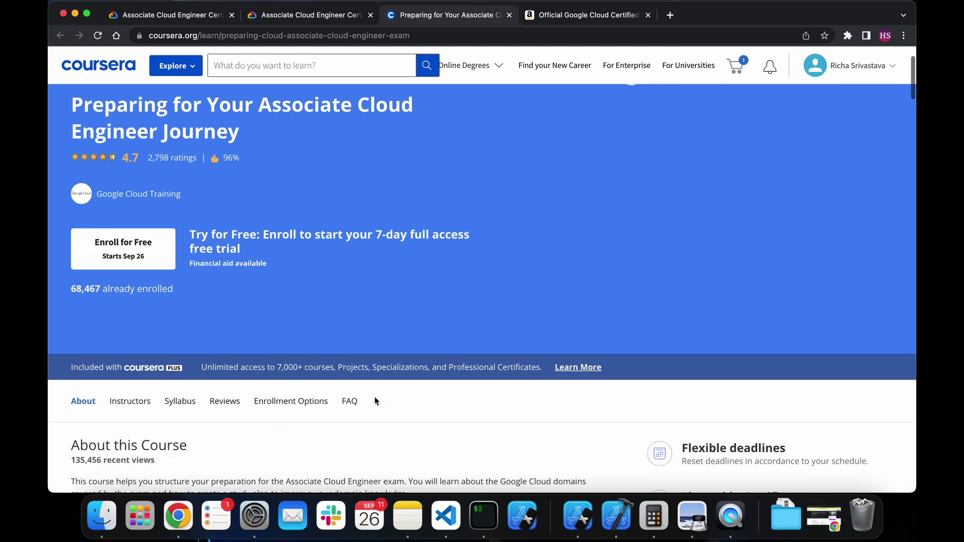
scroll(374, 401, up, 3)
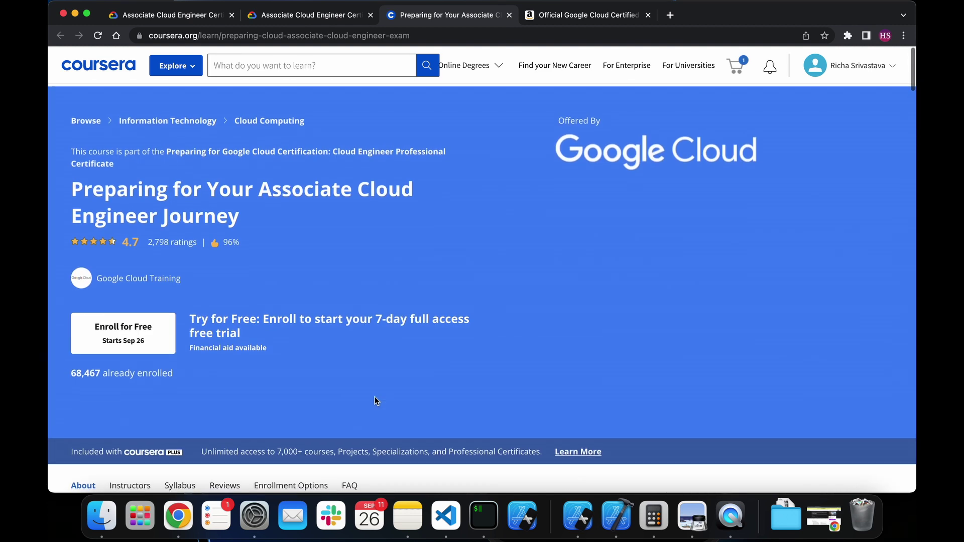
Browse the Get Certified 2022 Udemy course, then switch to the GCP practice tests page.
click(823, 515)
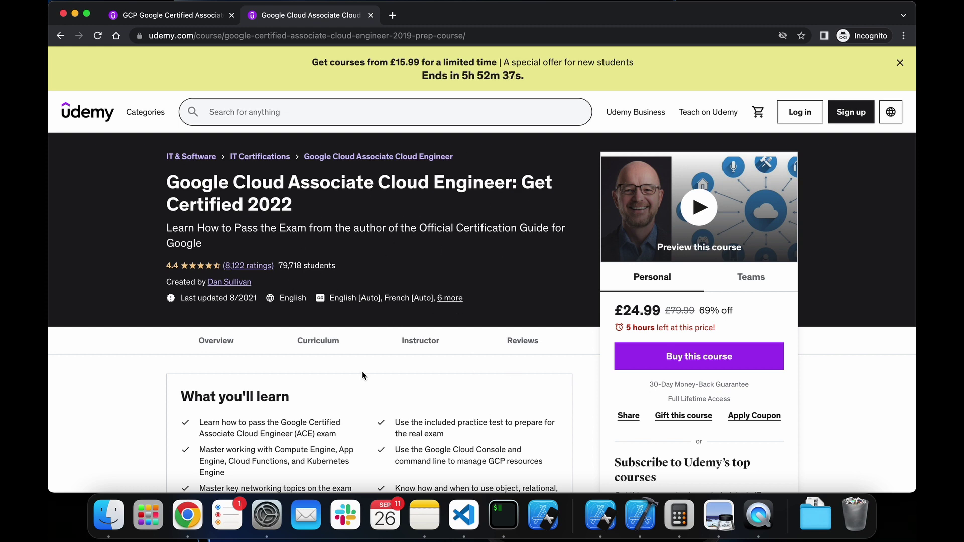
scroll(361, 399, down, 5)
scroll(360, 400, down, 4)
scroll(361, 399, up, 8)
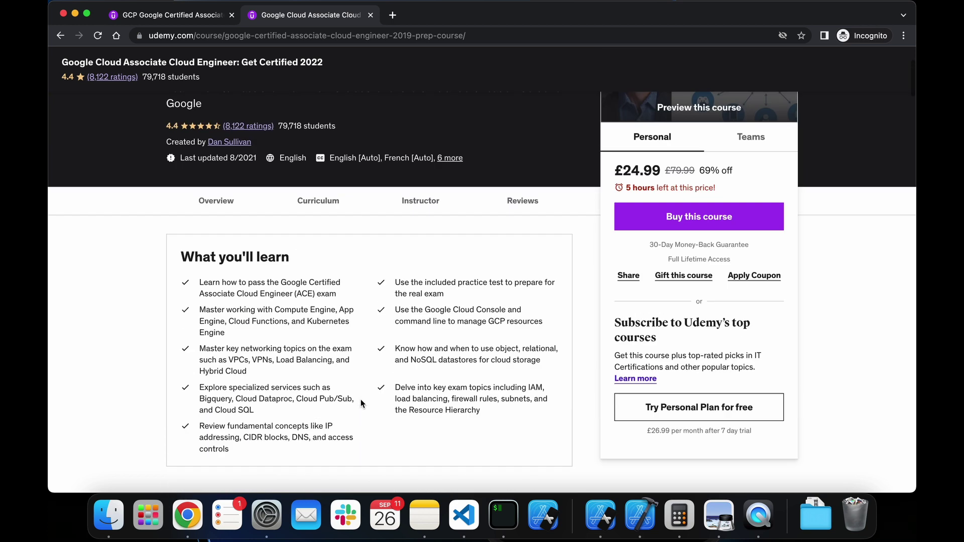
scroll(360, 399, down, 3)
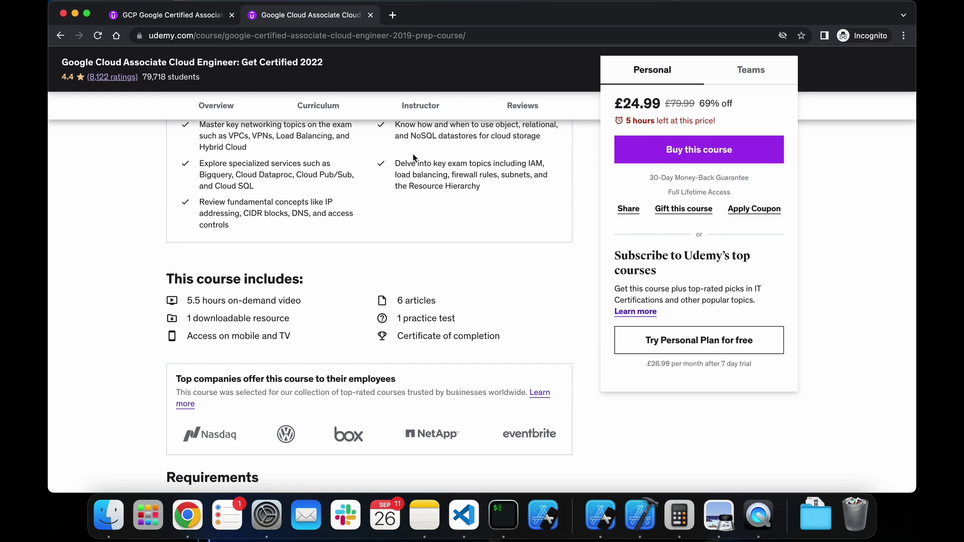
click(162, 17)
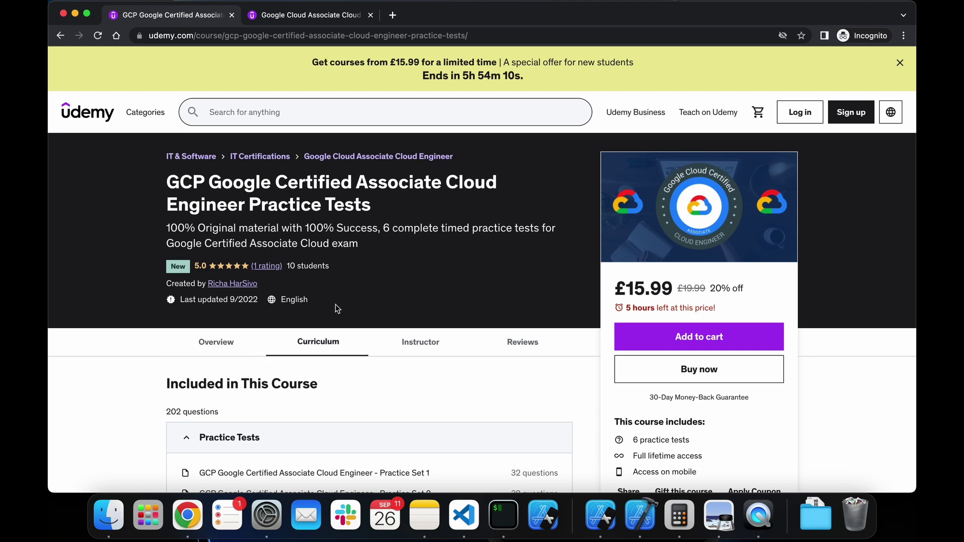
Show the Curriculum listing the six practice sets with 32–37 questions each.
click(279, 353)
scroll(280, 354, down, 2)
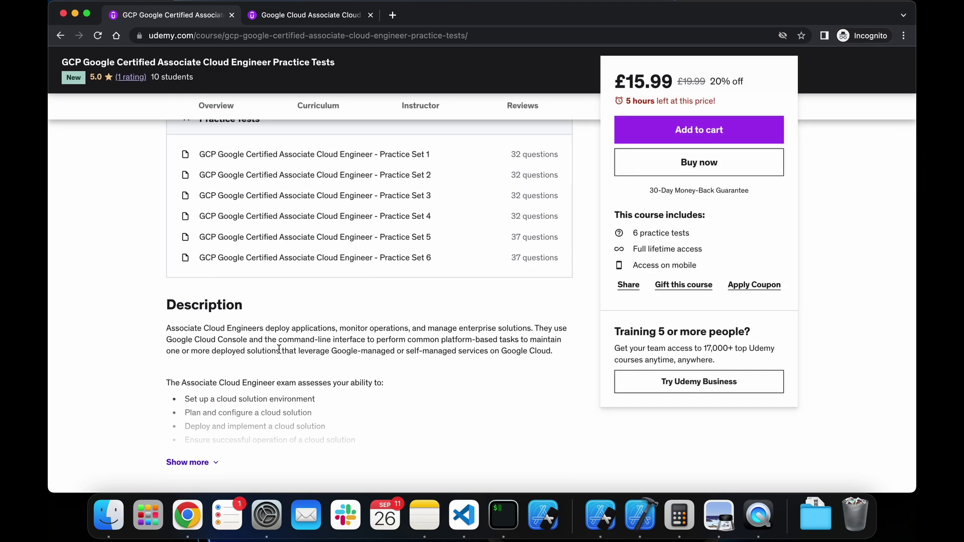